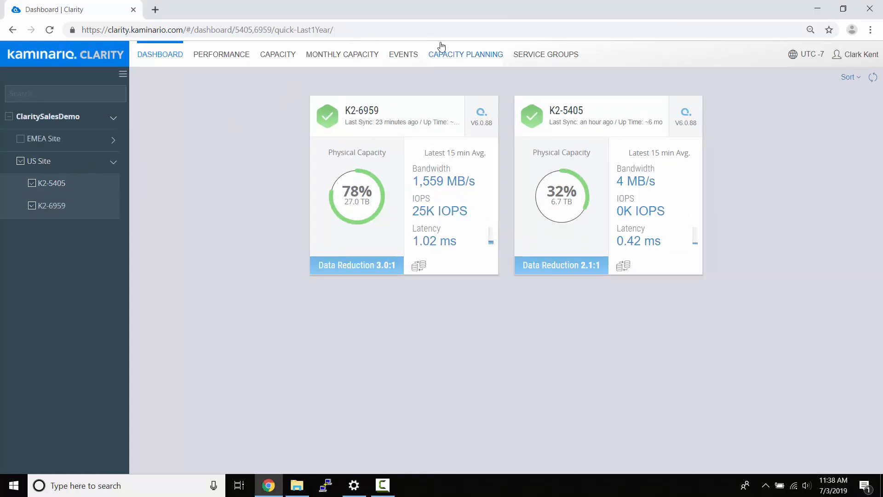
# - Open the Service Groups report and leave only K2-6959 checked in the system tree
pyautogui.click(539, 57)
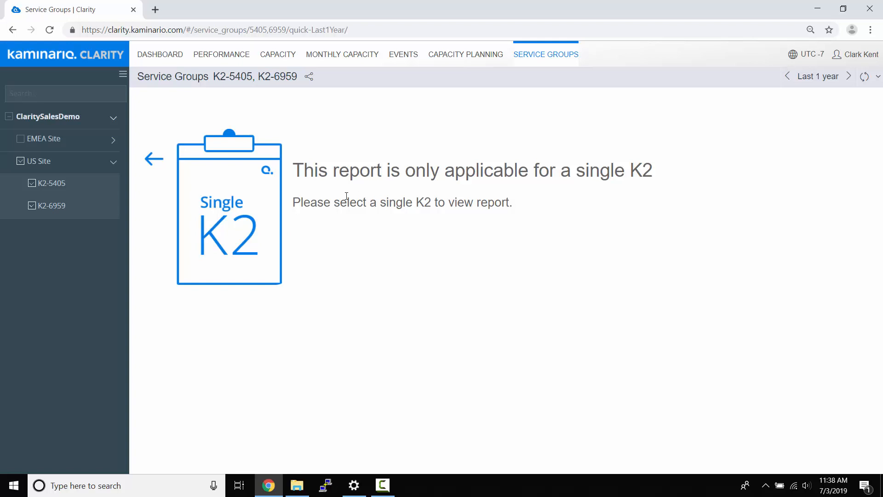
pyautogui.click(32, 183)
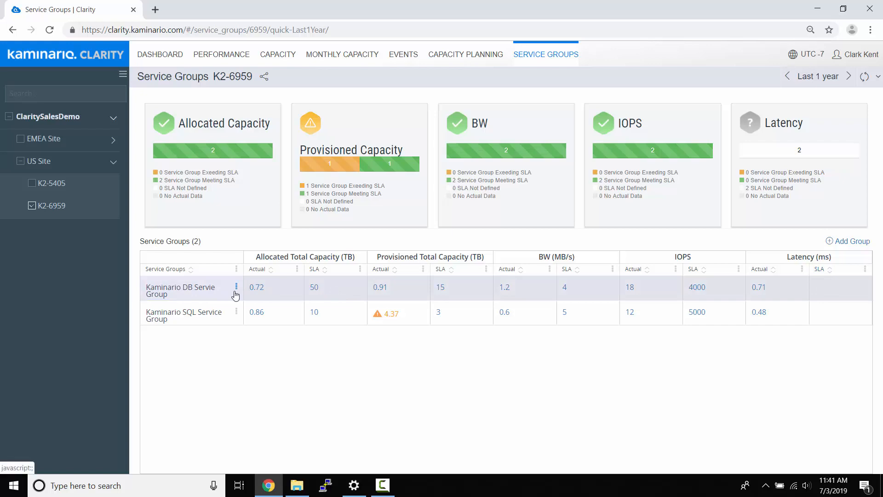
# - Open the three-dot row menu of the Kaminario DB Servie Group
pyautogui.click(236, 288)
# - Choose Edit to open the DB Servie Group's Configure Service Group dialog
pyautogui.click(203, 306)
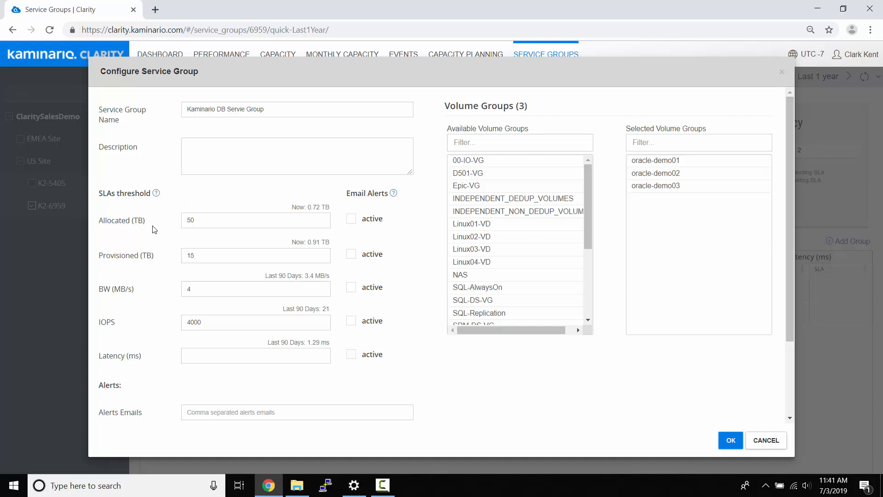
# - Raise the DB group's bandwidth threshold from 4 to 5 MB/s and set latency to 4 ms
pyautogui.click(203, 221)
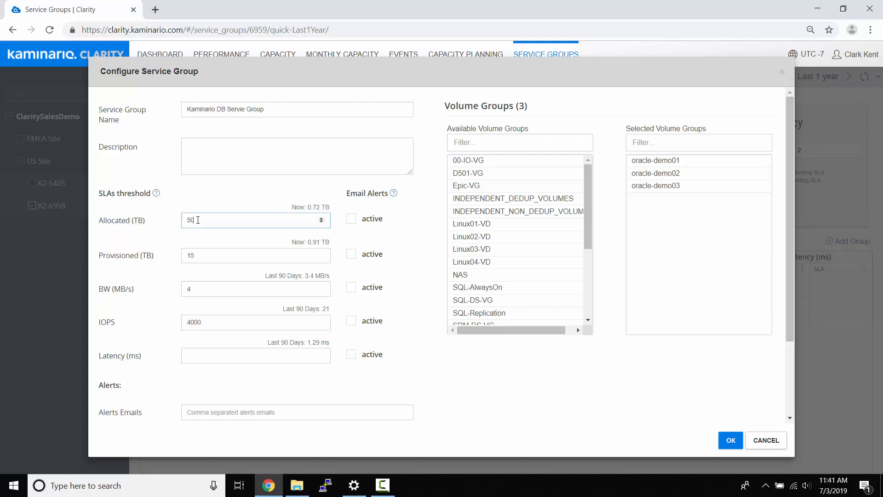
pyautogui.doubleClick(188, 220)
pyautogui.click(321, 286)
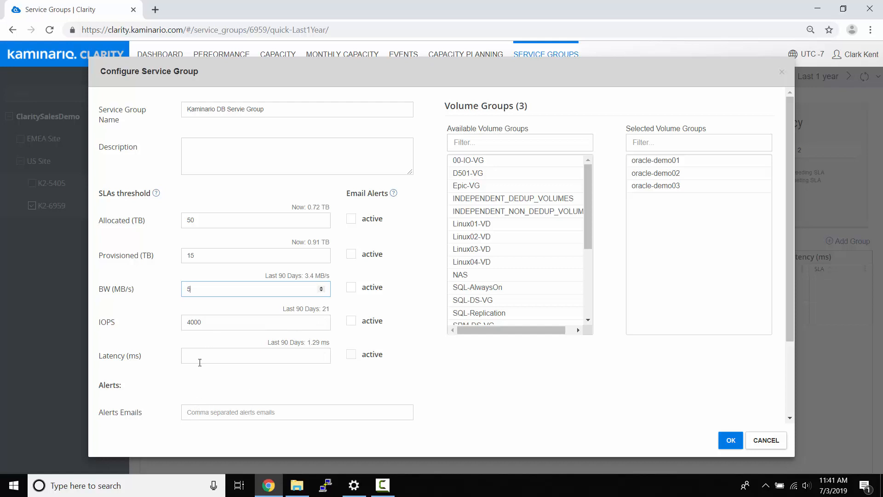
pyautogui.click(321, 355)
pyautogui.rightClick(321, 356)
pyautogui.click(321, 355)
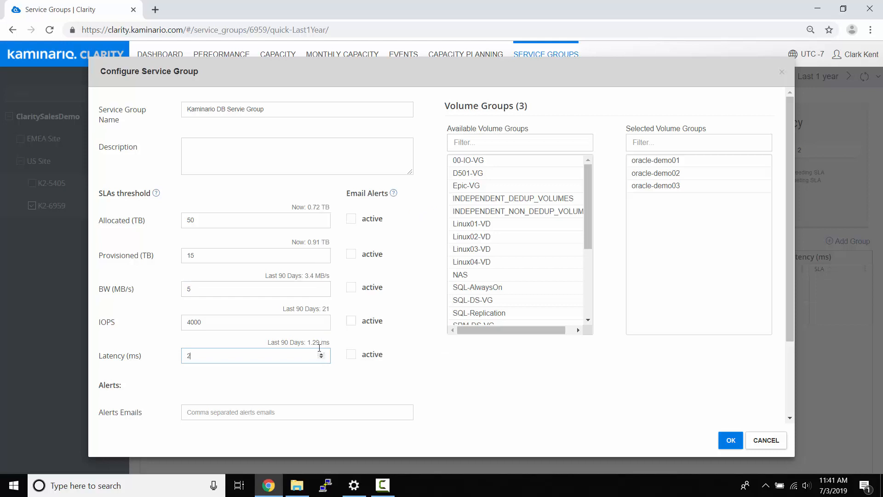
pyautogui.click(323, 355)
pyautogui.click(217, 416)
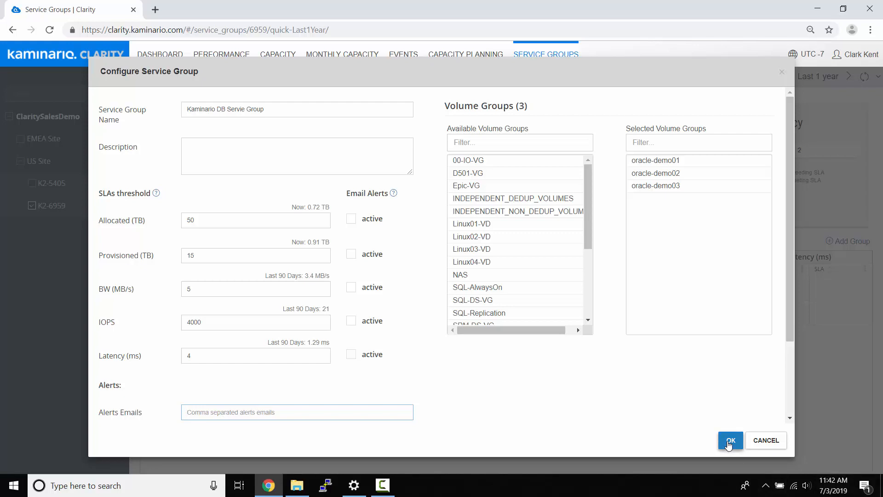
# - Save the DB group's new thresholds, then open and dismiss the SQL group's row menu
pyautogui.click(731, 441)
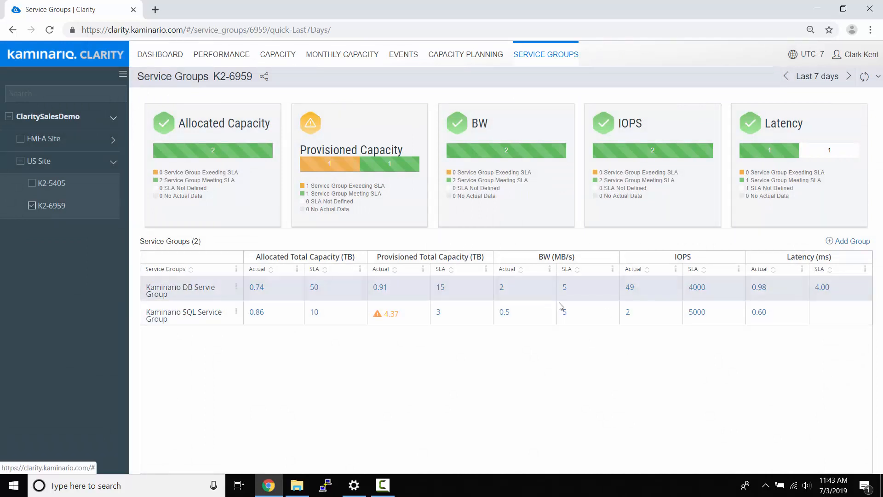
pyautogui.click(236, 314)
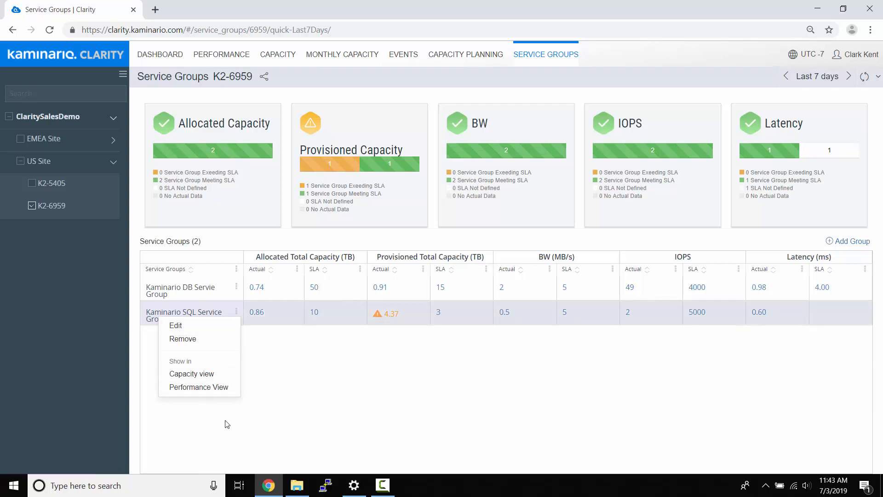
pyautogui.click(633, 361)
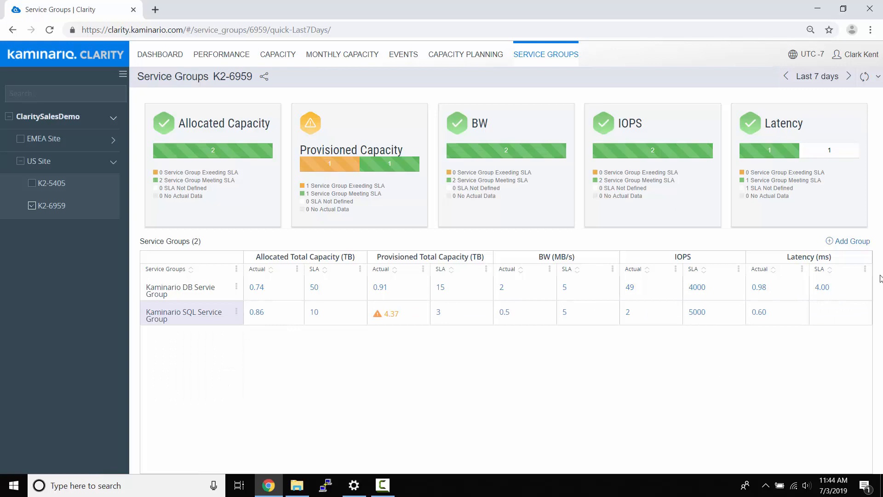
# - Start a new group named 'Linux Guys' containing volumes Linux01-VD through Linux04-VD
pyautogui.click(846, 241)
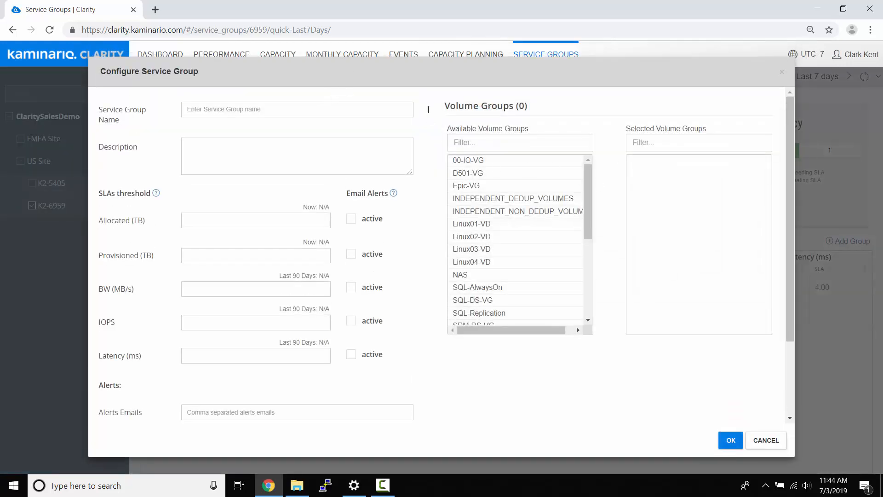
pyautogui.click(504, 303)
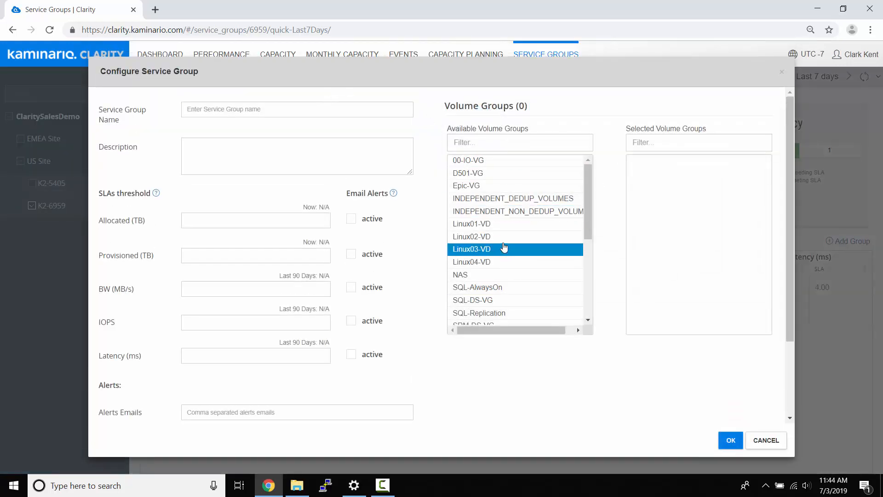
pyautogui.doubleClick(495, 228)
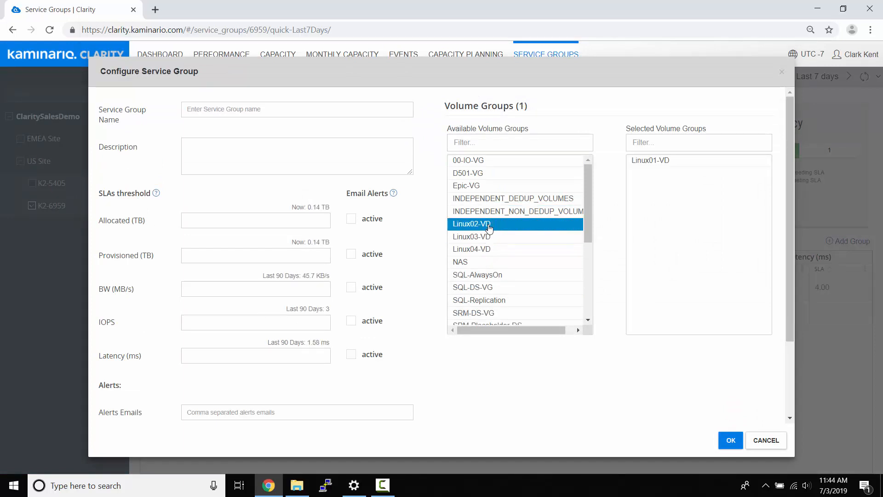
pyautogui.doubleClick(490, 225)
pyautogui.doubleClick(491, 226)
pyautogui.doubleClick(490, 228)
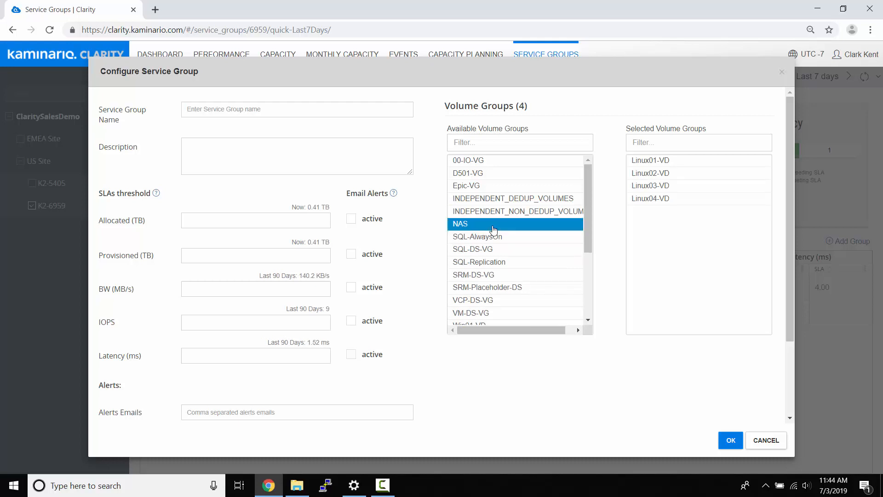
pyautogui.click(235, 111)
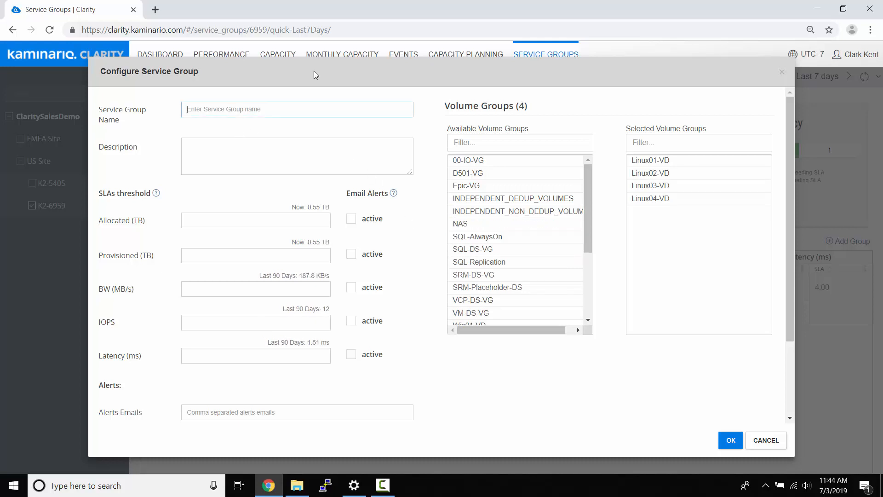
pyautogui.write('Linux Guys')
# - Enter SLA thresholds 5, 5, 5, 5000 IOPS and 4 ms latency, plus an alert e-mail recipient
pyautogui.click(289, 219)
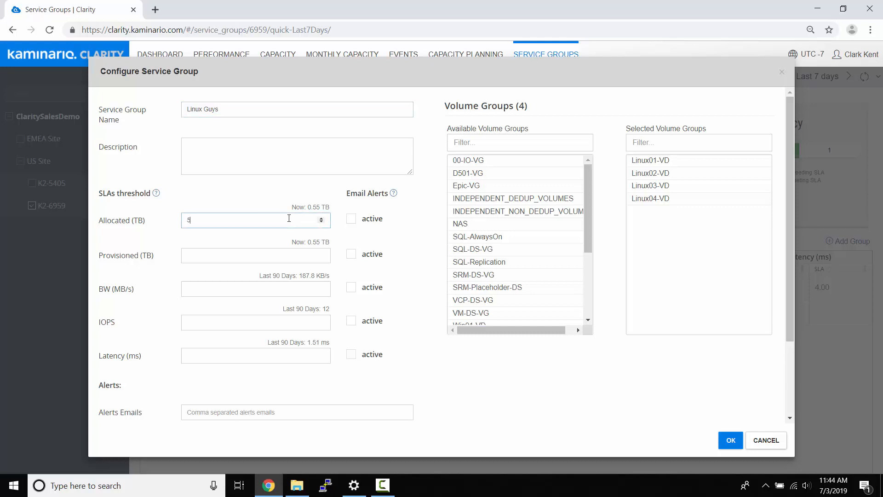
pyautogui.click(195, 256)
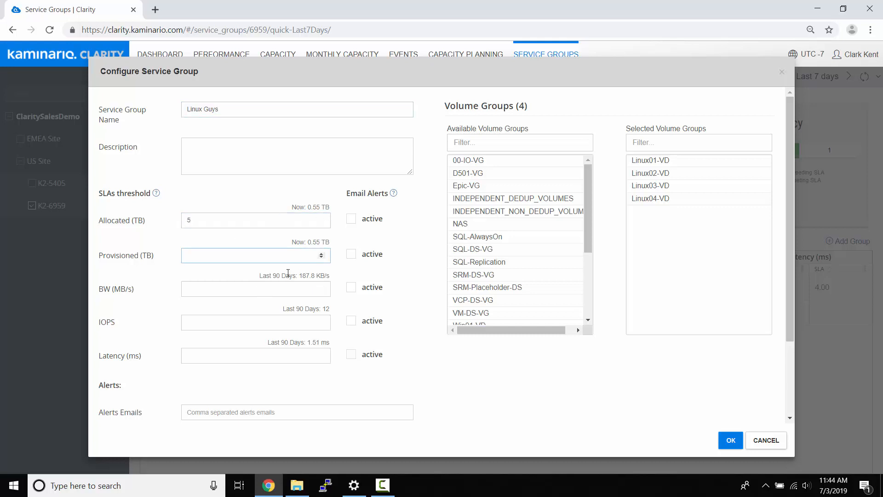
pyautogui.click(224, 289)
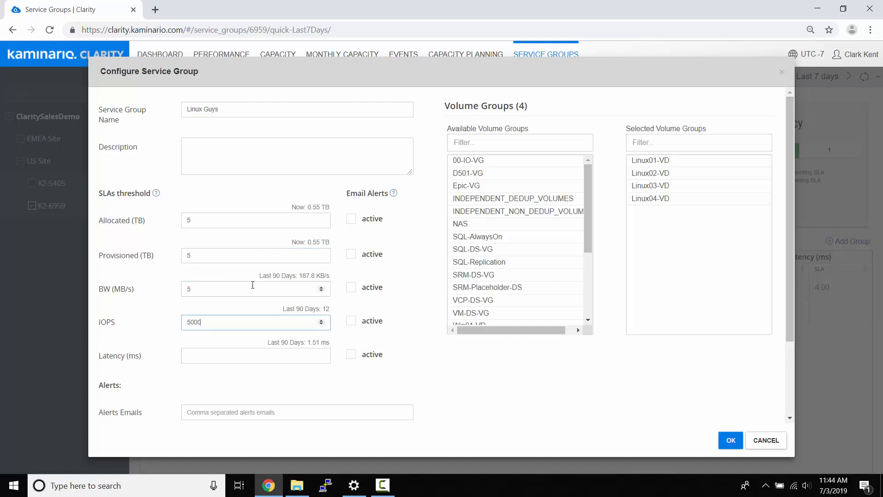
pyautogui.click(213, 355)
pyautogui.write('4')
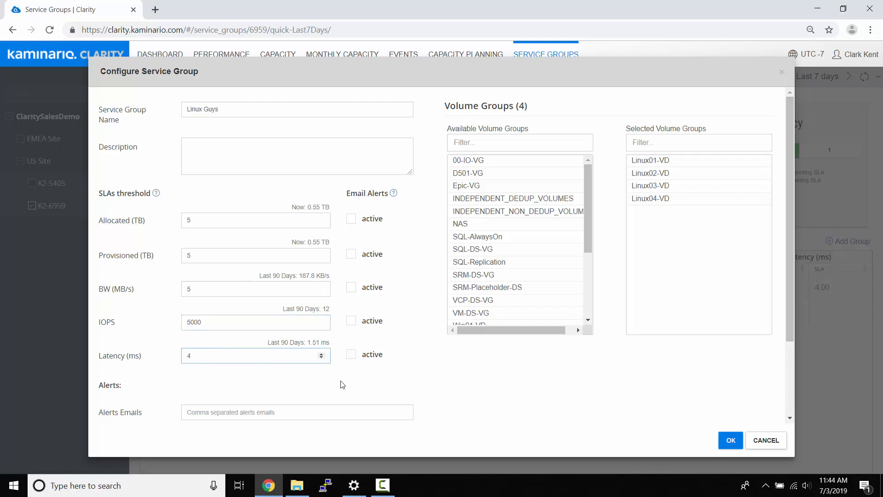
pyautogui.click(238, 414)
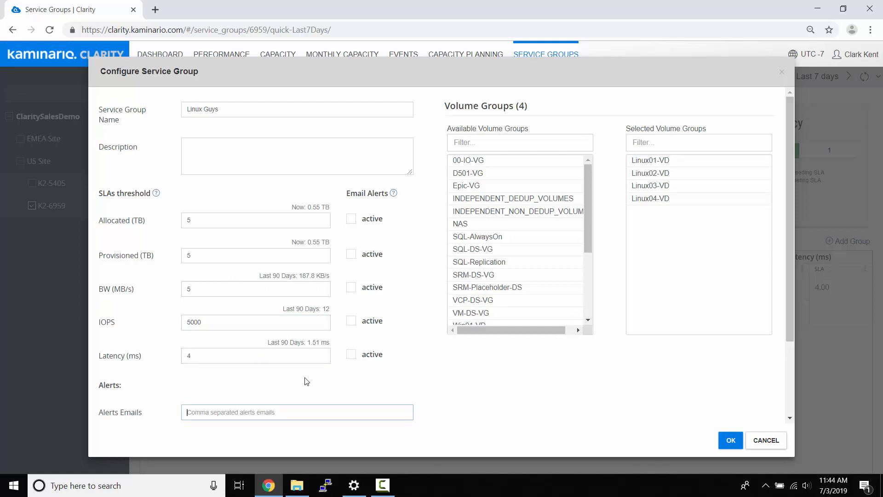
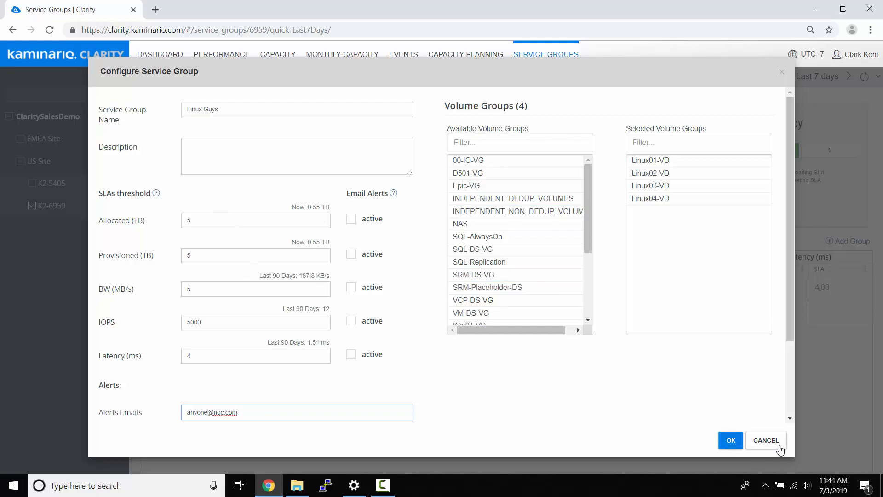
# - Cancel the Linux Guys group dialog without saving it
pyautogui.click(768, 441)
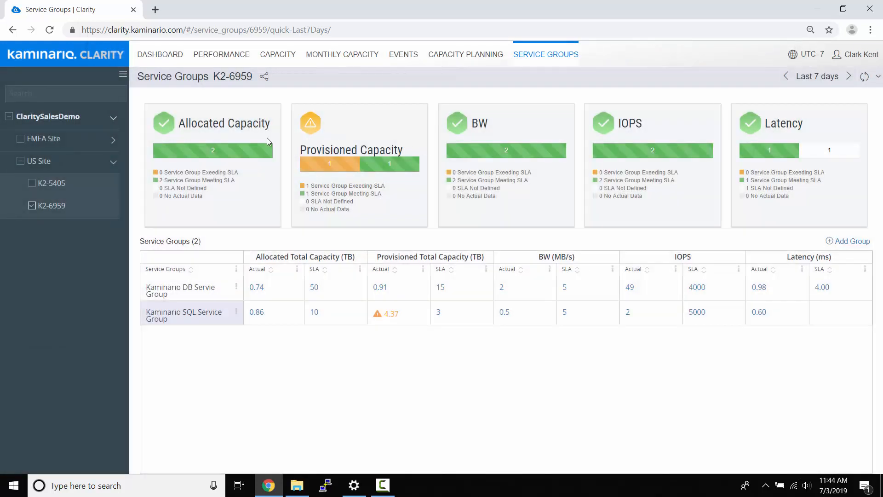
pyautogui.moveTo(253, 147)
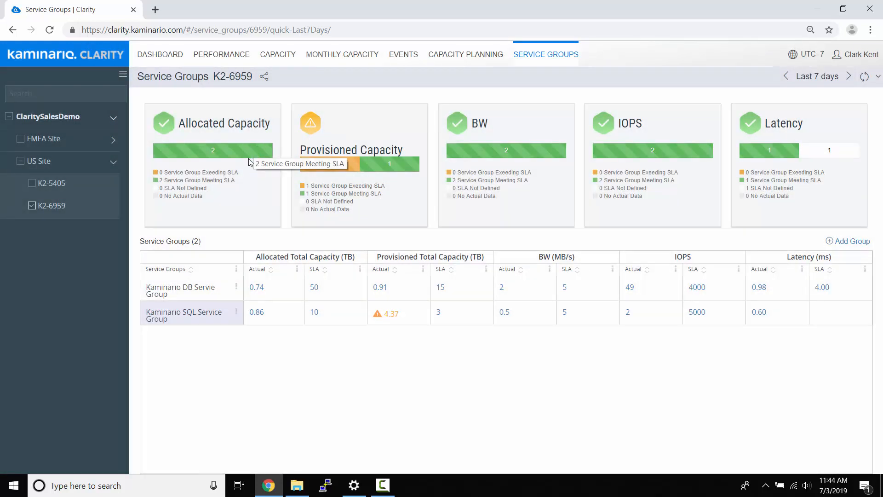